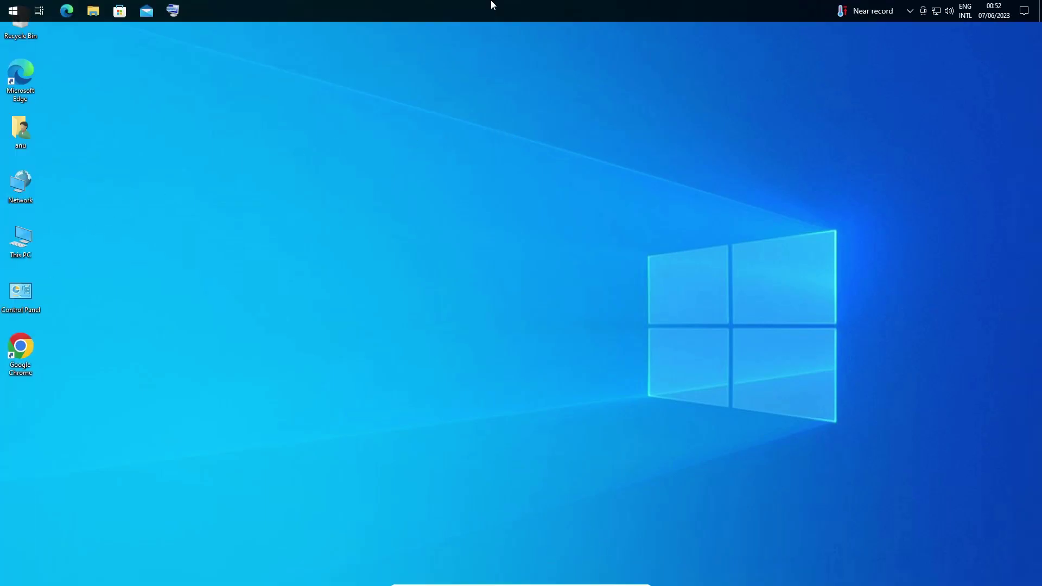
Drag the taskbar around the screen edges to the bottom and show its context menu
mouse_move(1036, 301)
mouse_down()
mouse_move(510, 558)
mouse_move(131, 269)
mouse_move(989, 99)
mouse_move(521, 569)
mouse_move(297, 114)
mouse_move(977, 309)
mouse_move(521, 554)
mouse_move(52, 282)
mouse_move(495, 138)
mouse_move(977, 310)
mouse_move(583, 415)
mouse_up()
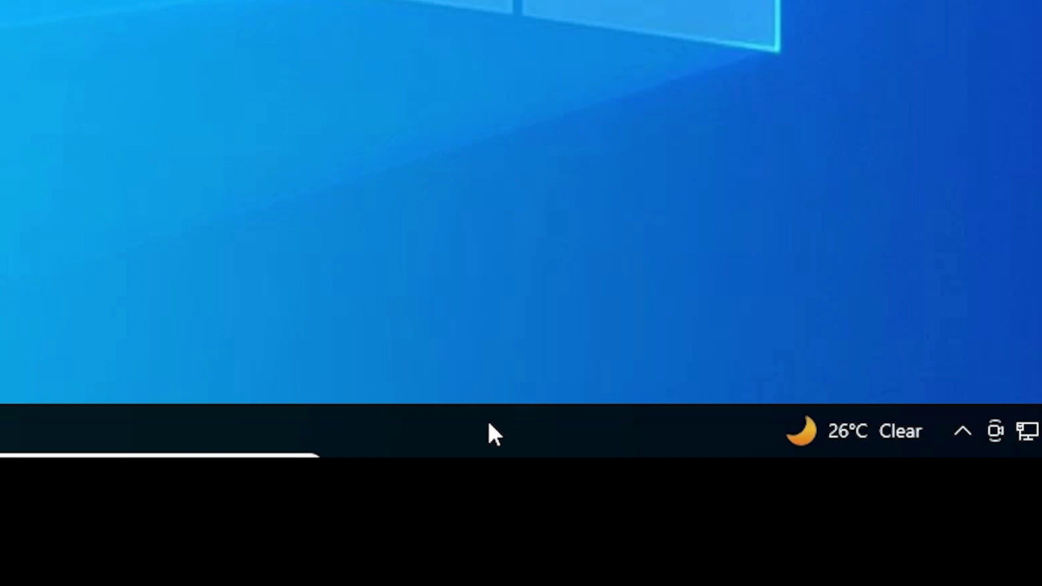
right_click(489, 423)
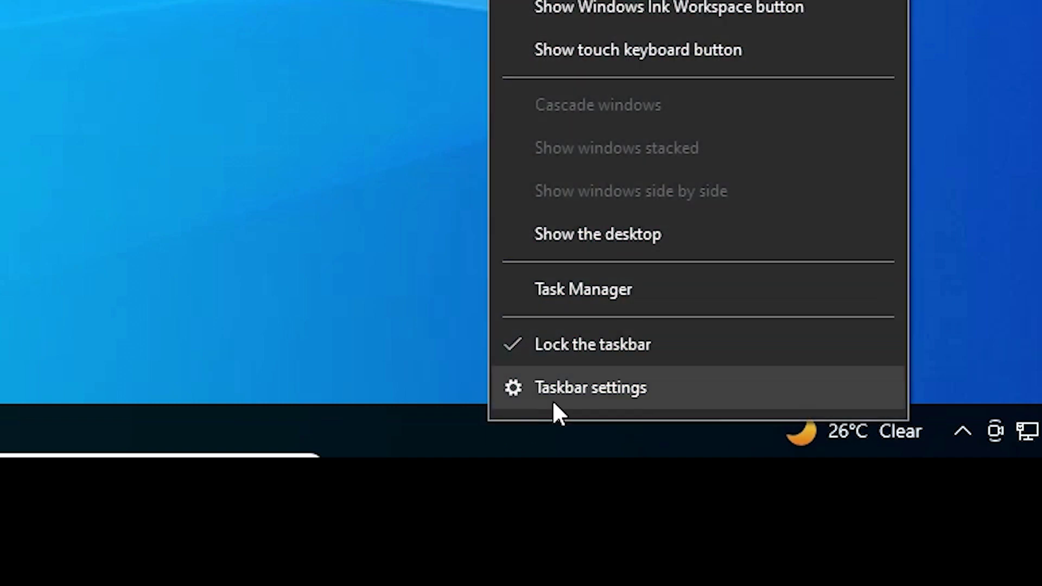
In Taskbar settings, set Taskbar location to Left, Top, Right, then Bottom
click(636, 389)
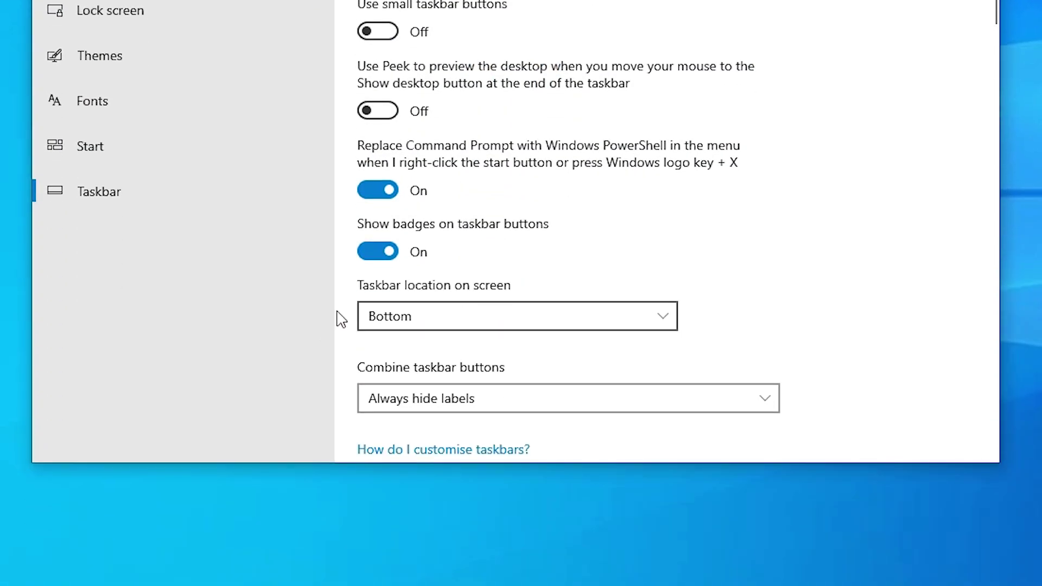
click(427, 320)
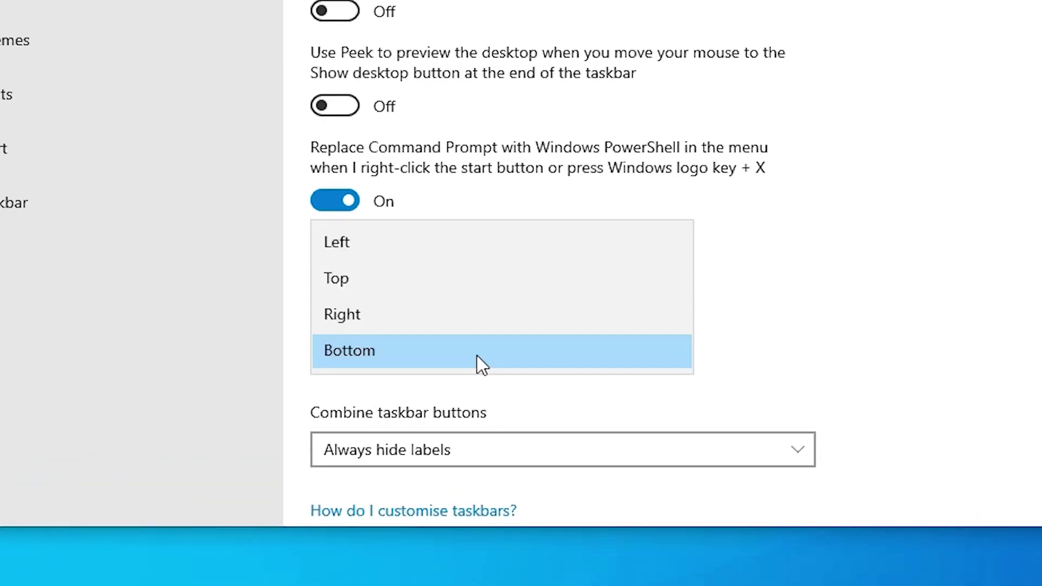
click(383, 242)
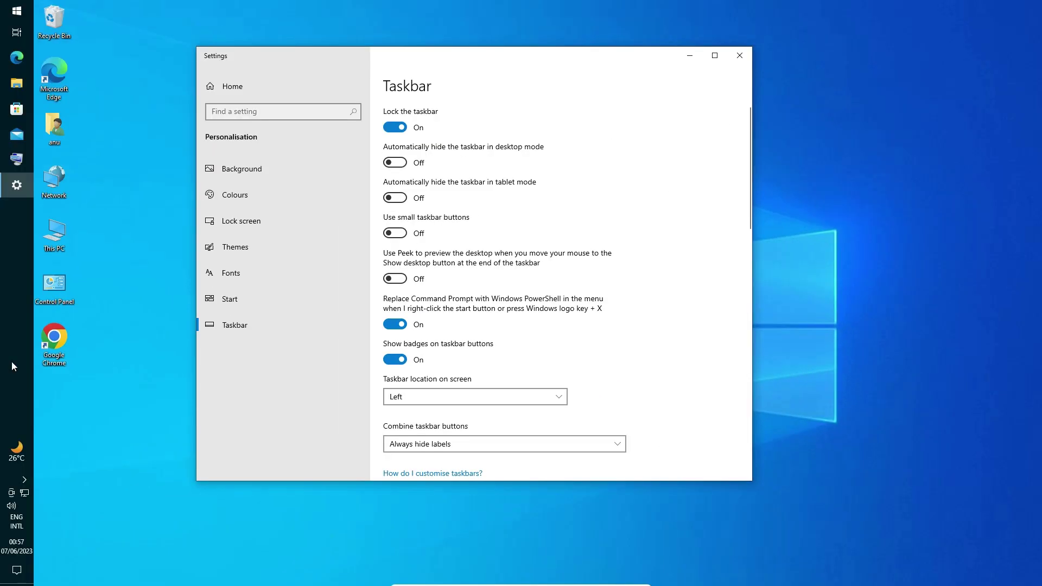
click(399, 396)
click(420, 418)
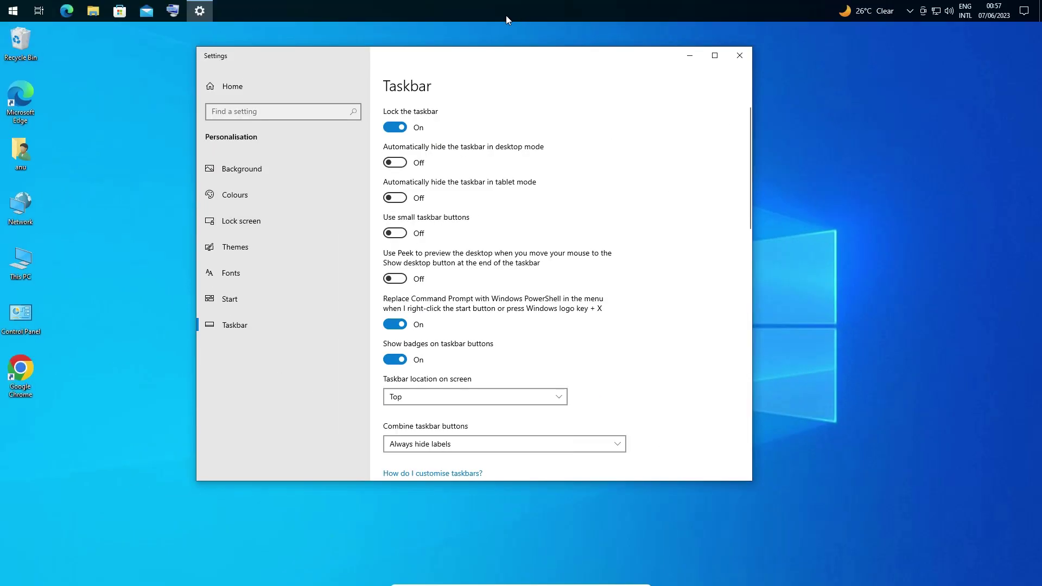
click(478, 399)
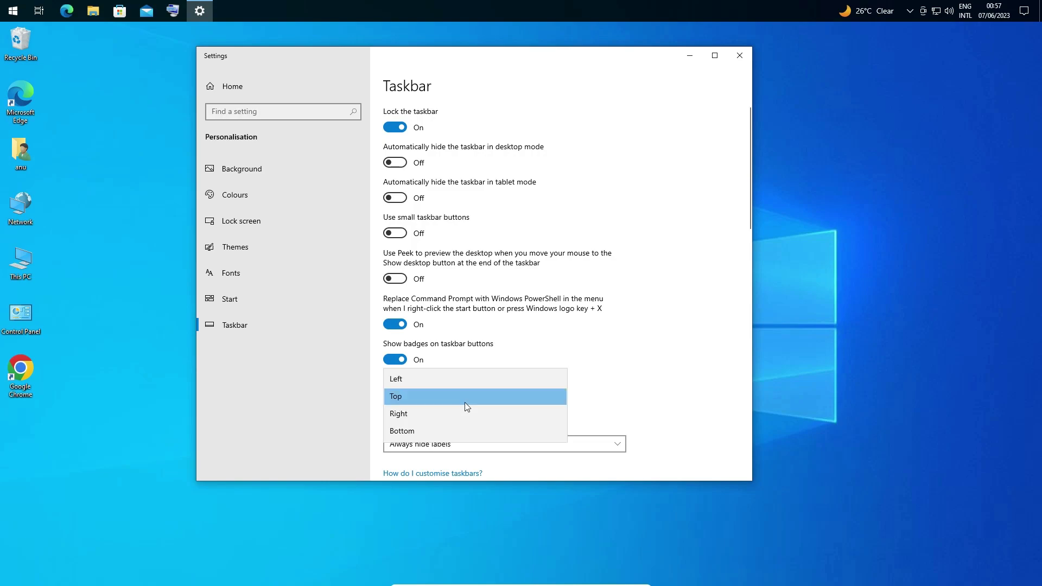
click(403, 418)
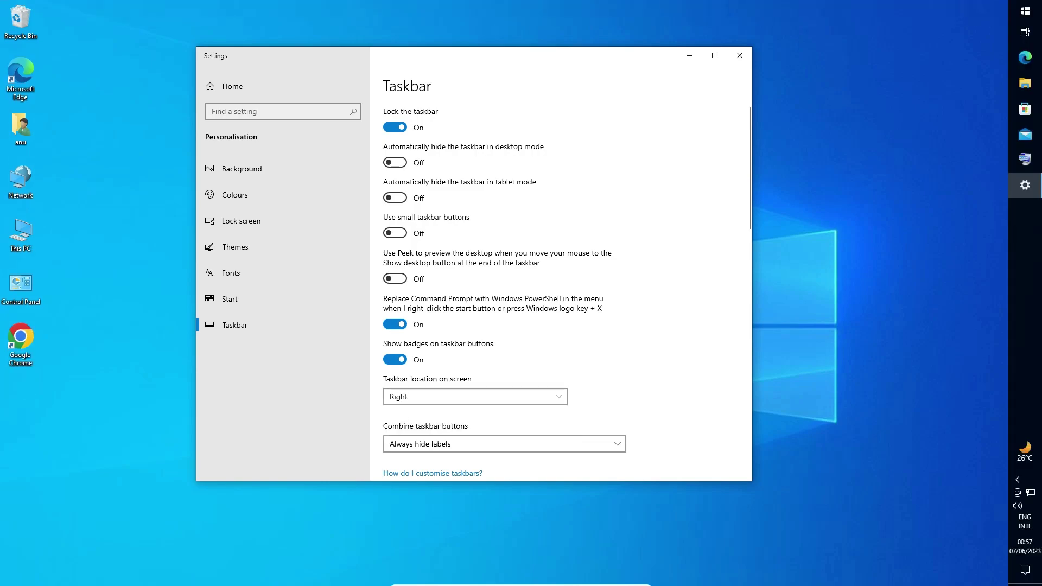
click(458, 401)
click(398, 417)
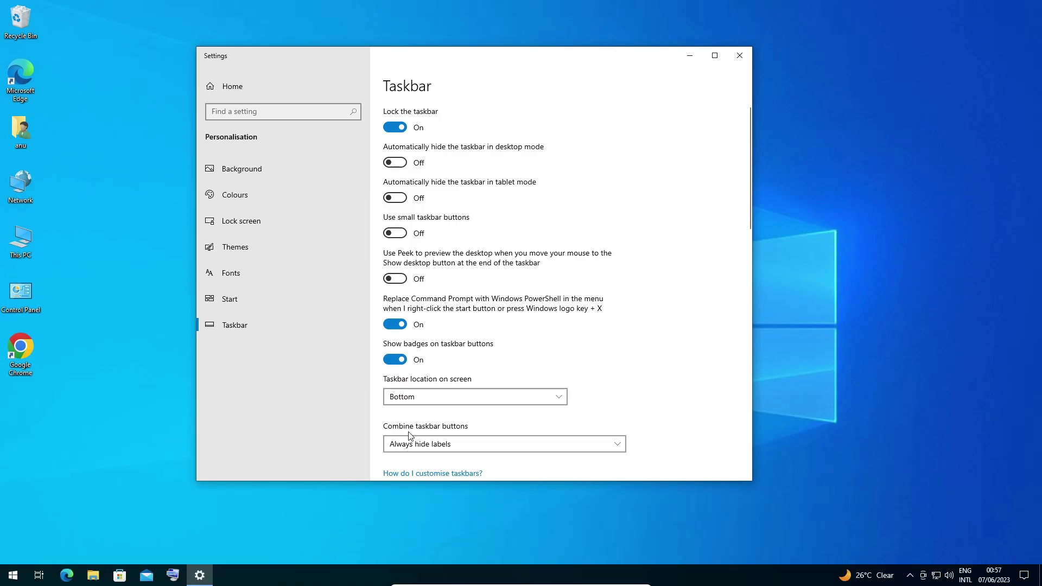
Close Settings and uncheck Lock the taskbar in the taskbar's context menu
click(740, 56)
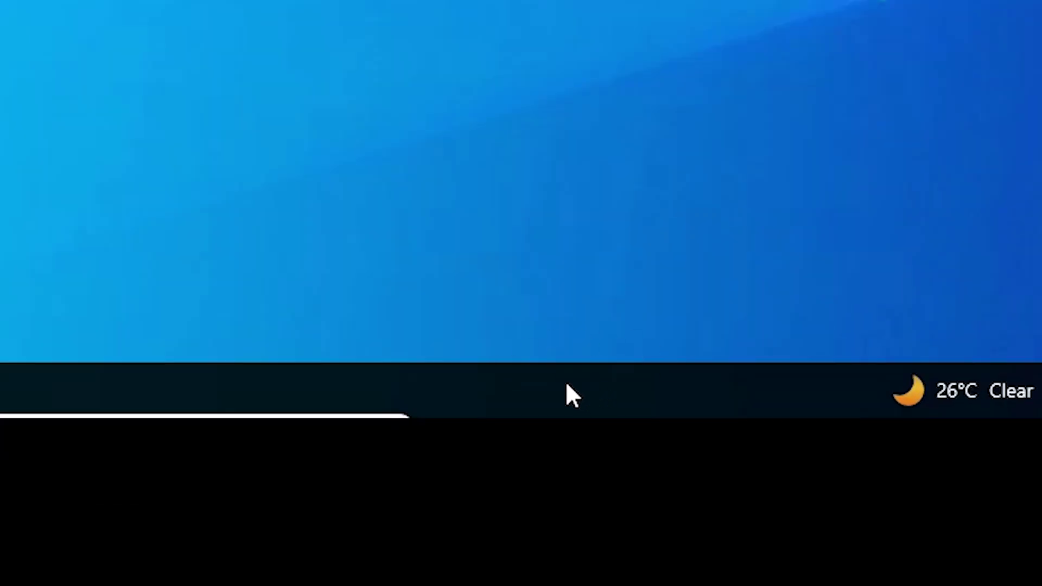
right_click(570, 394)
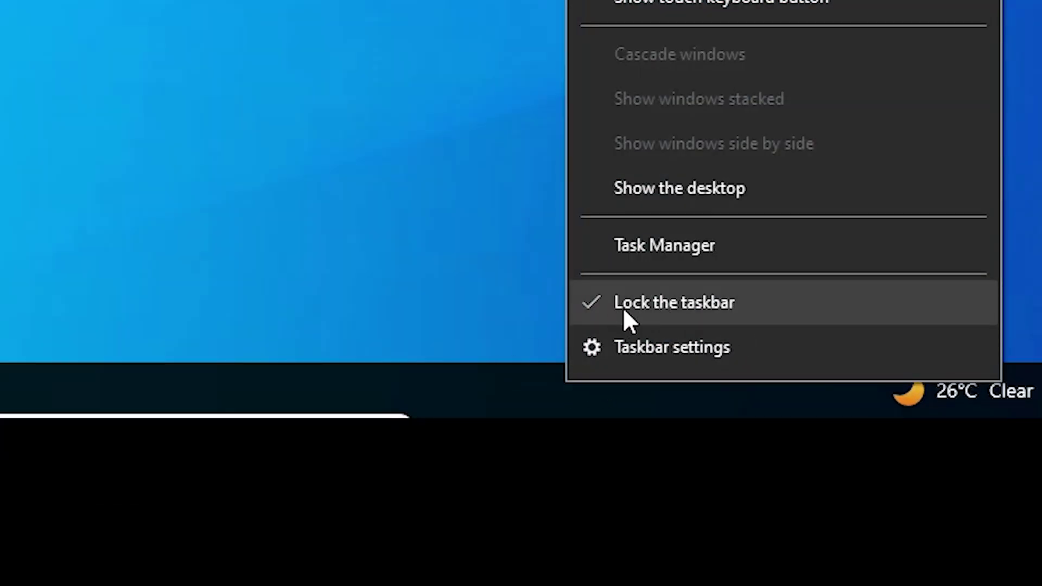
click(675, 302)
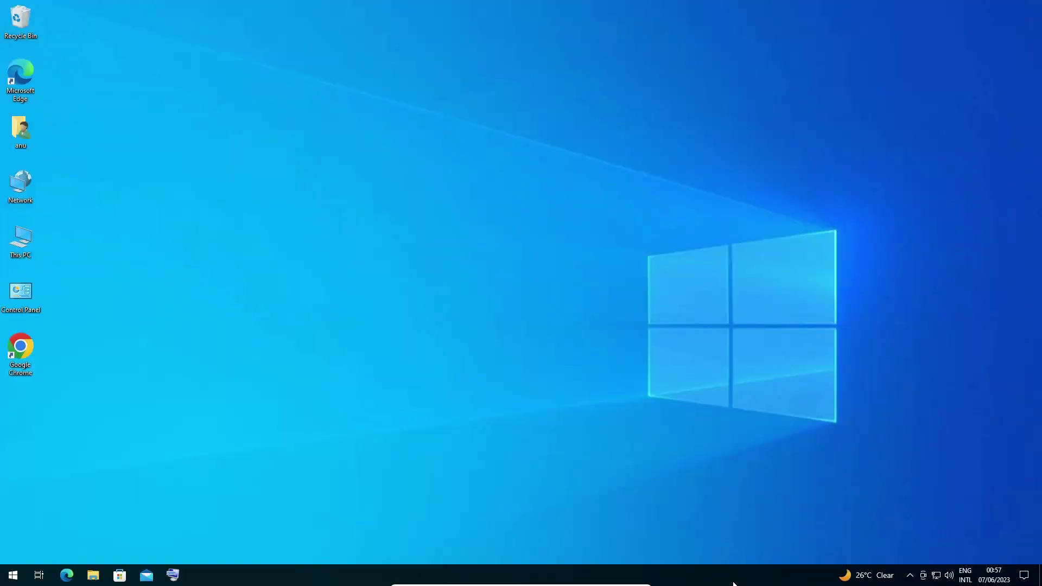
Drag the taskbar to the left edge, then through the top and right back to the bottom
drag(733, 581, 51, 365)
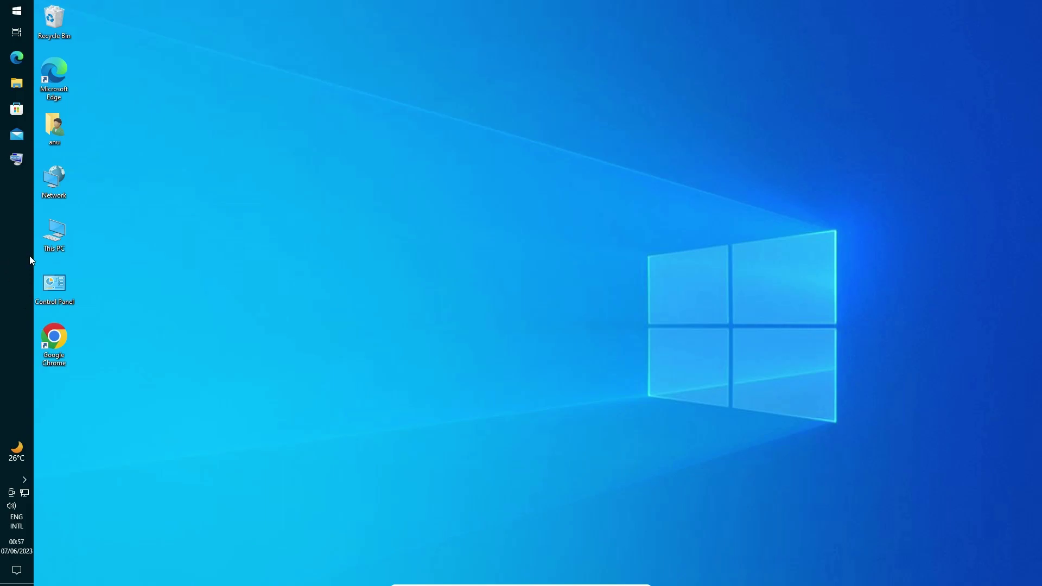
mouse_move(29, 256)
mouse_down()
mouse_move(1025, 293)
mouse_move(652, 568)
mouse_up()
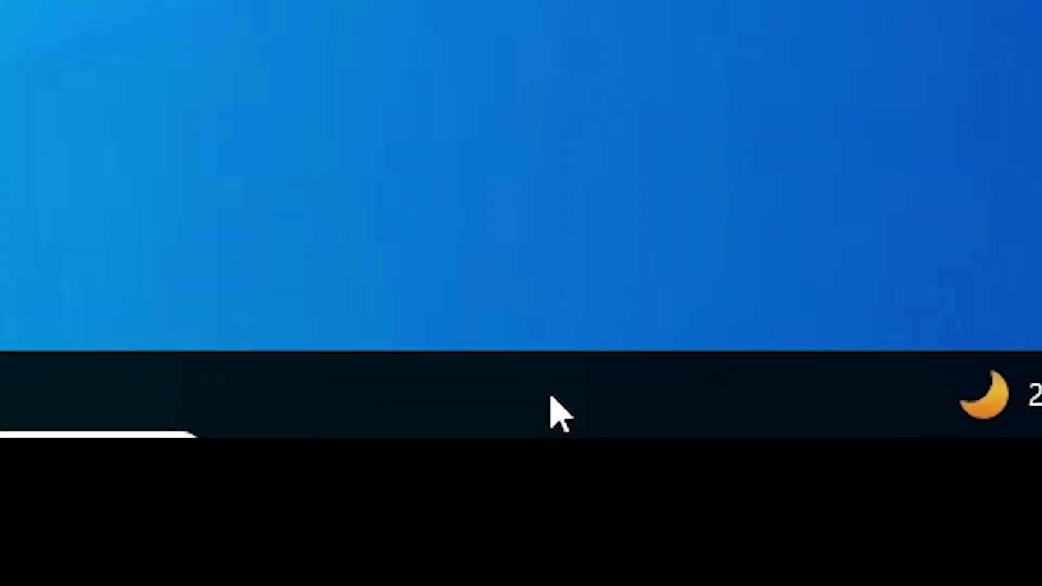
Check Lock the taskbar in the taskbar's context menu
right_click(732, 576)
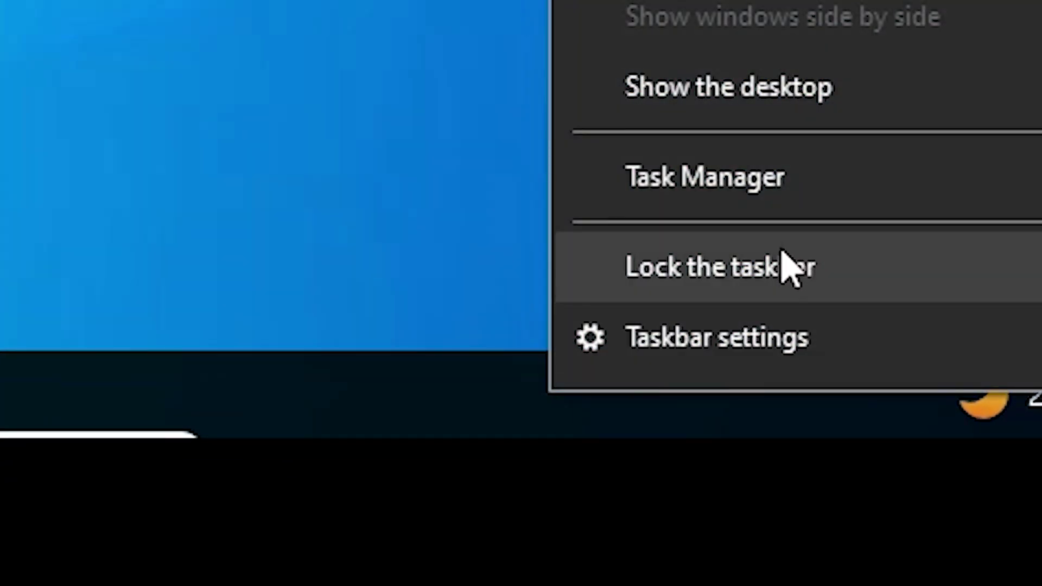
click(778, 277)
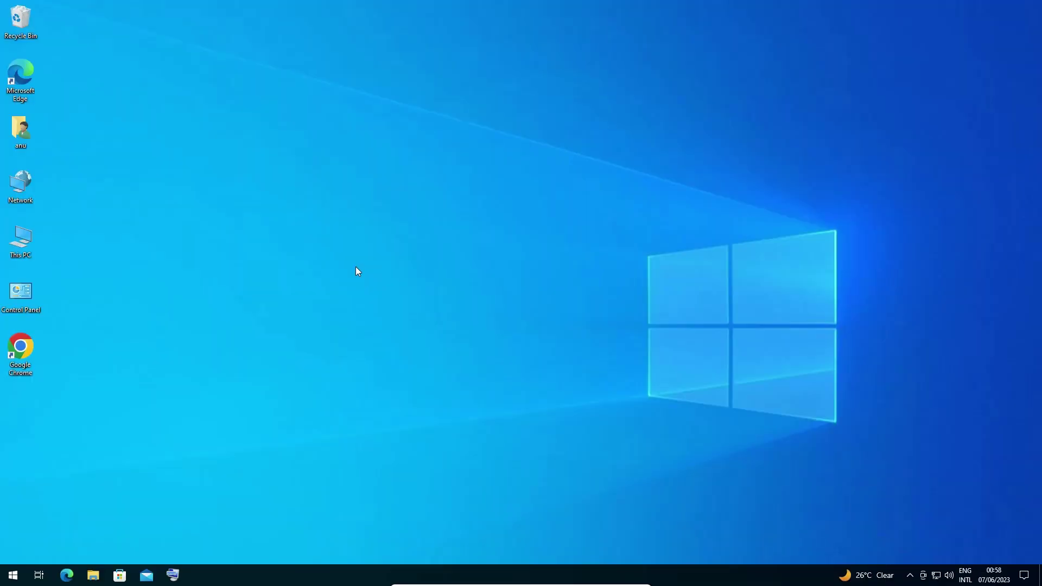